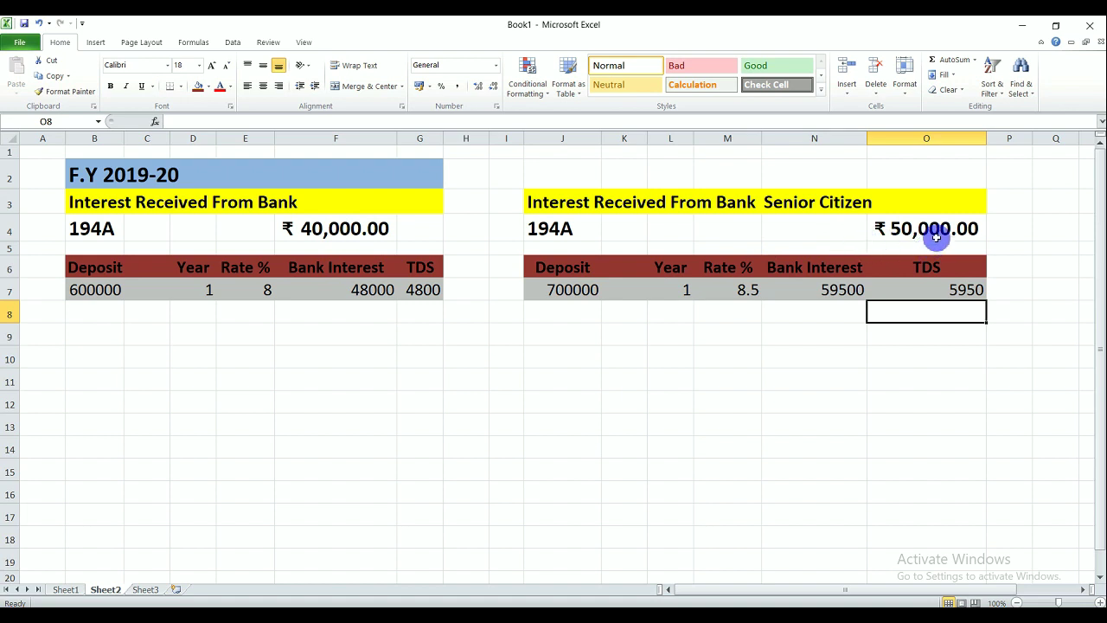
Replace the deposit in the regular Interest Received From Bank table with 200000 and select its bank interest cell.
{"action": "left_click", "coordinate": [103, 289]}
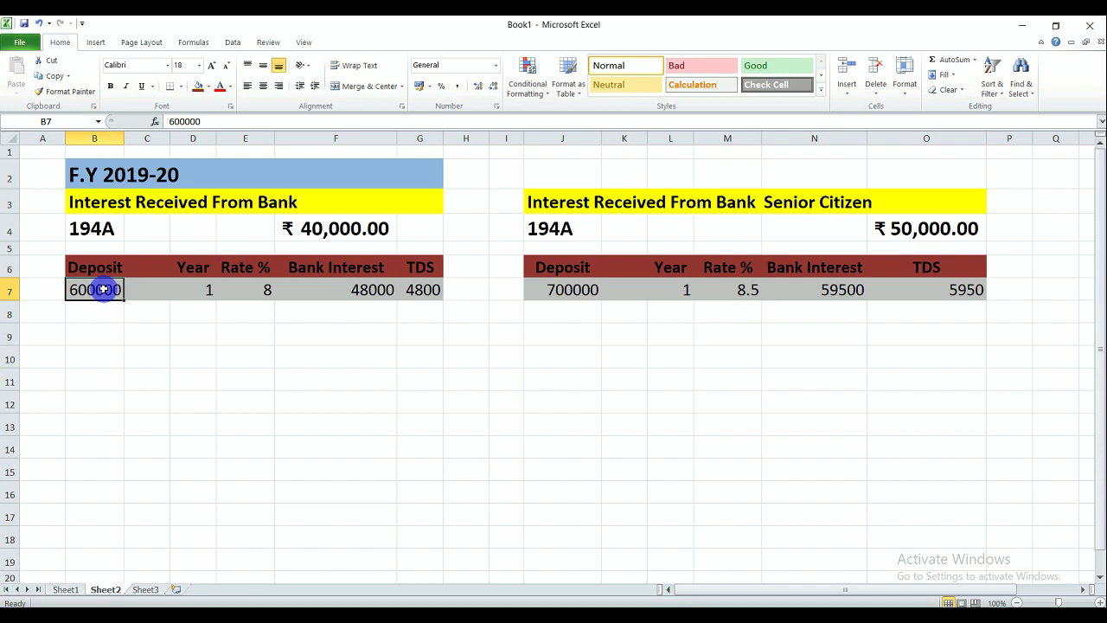
{"action": "key", "text": "Delete"}
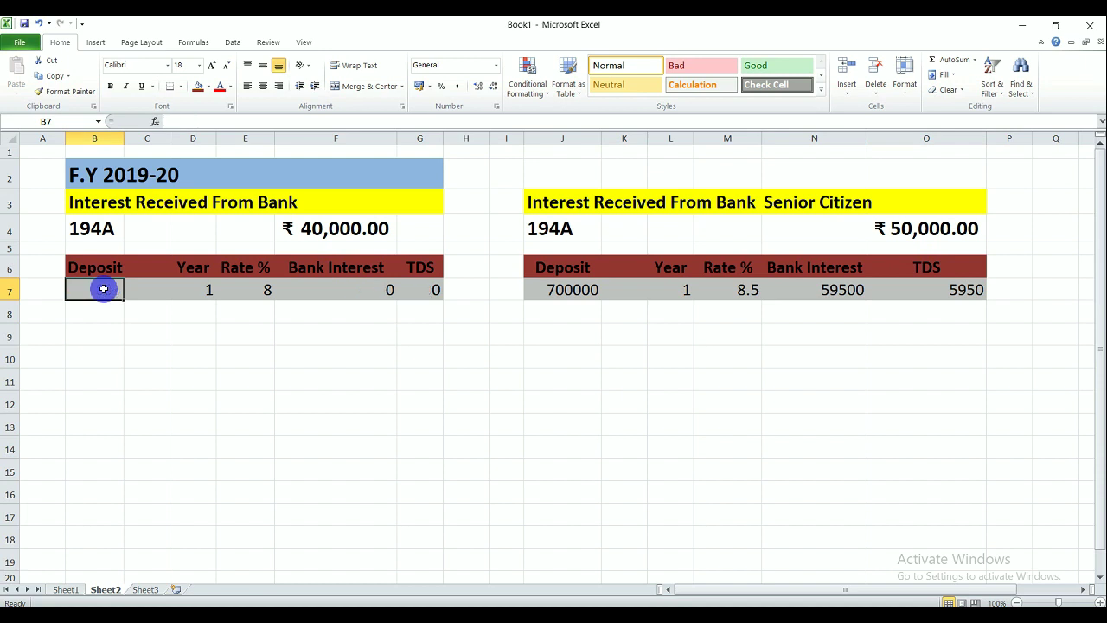
{"action": "type", "text": "20000"}
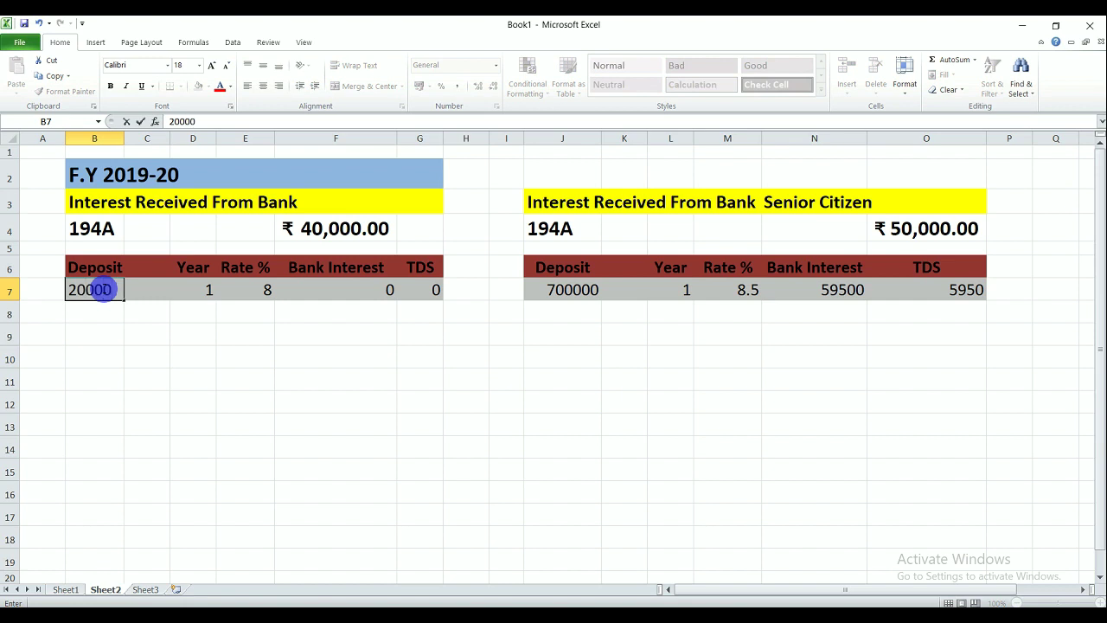
{"action": "type", "text": "0"}
{"action": "key", "text": "Tab"}
{"action": "key", "text": "Tab"}
{"action": "key", "text": "Tab"}
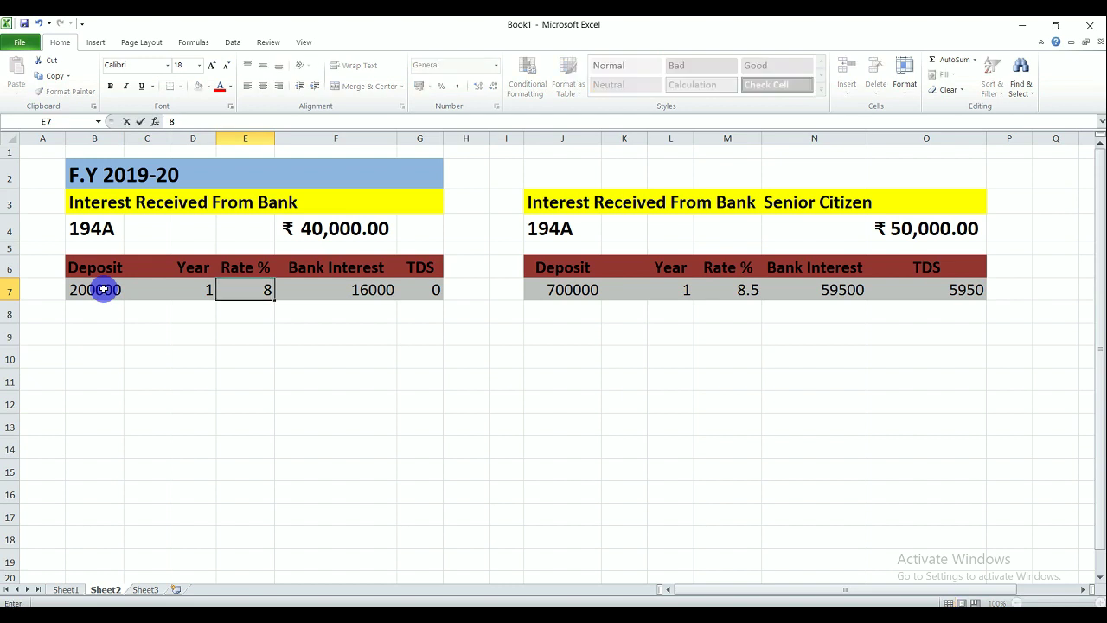
{"action": "key", "text": "Tab"}
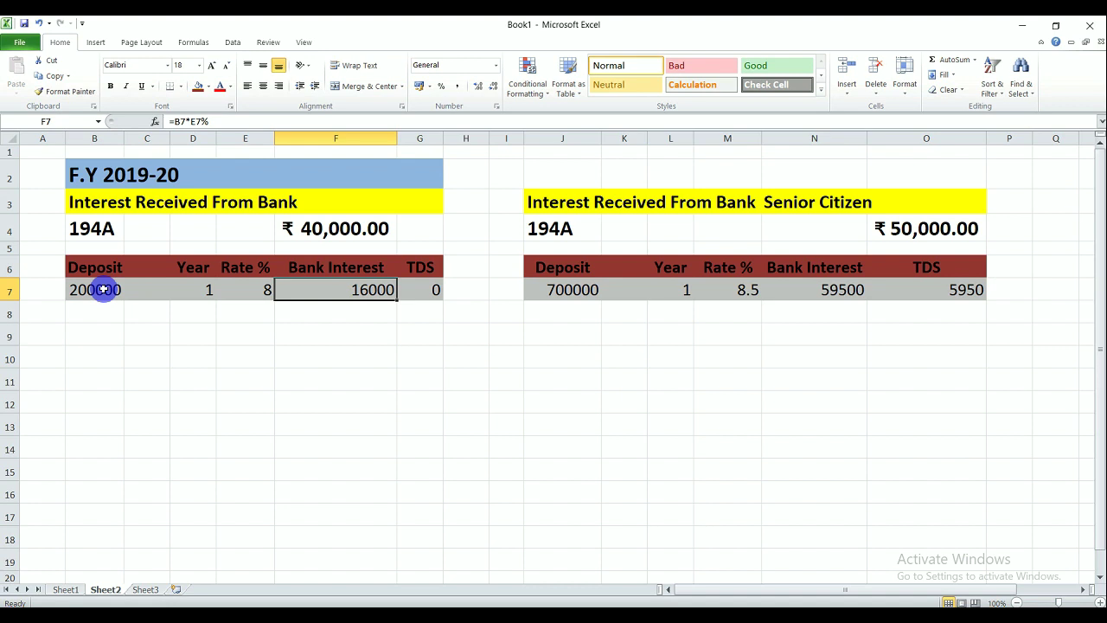
Set the deposit in the regular Interest Received From Bank table to 400000.
{"action": "key", "text": "Left"}
{"action": "key", "text": "Left"}
{"action": "key", "text": "Left"}
{"action": "key", "text": "Left"}
{"action": "type", "text": "40000"}
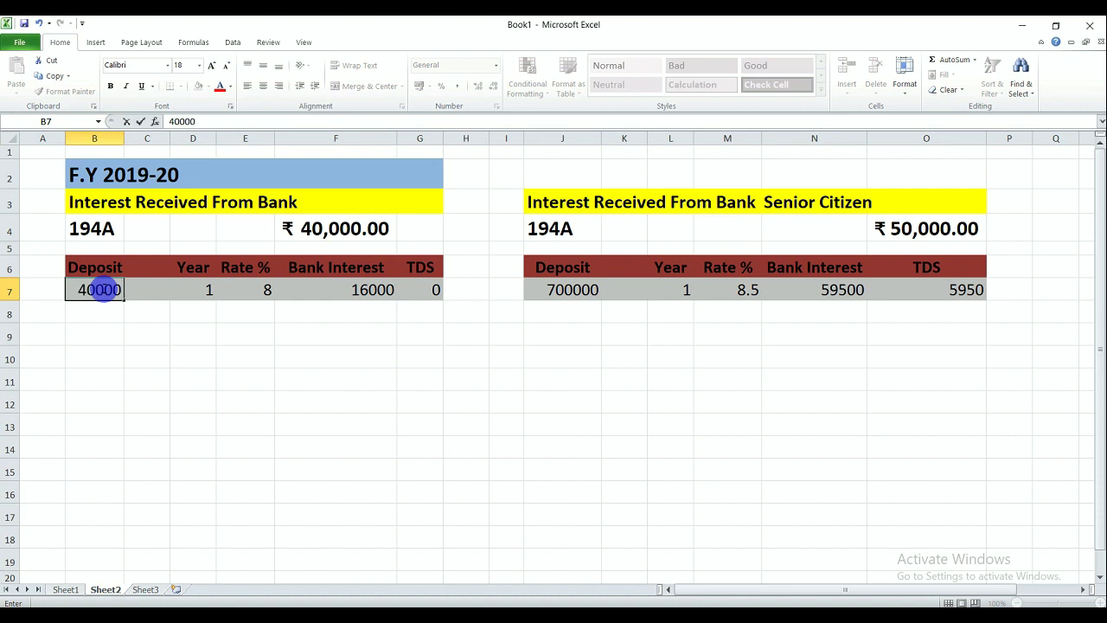
{"action": "type", "text": "0"}
{"action": "key", "text": "Right"}
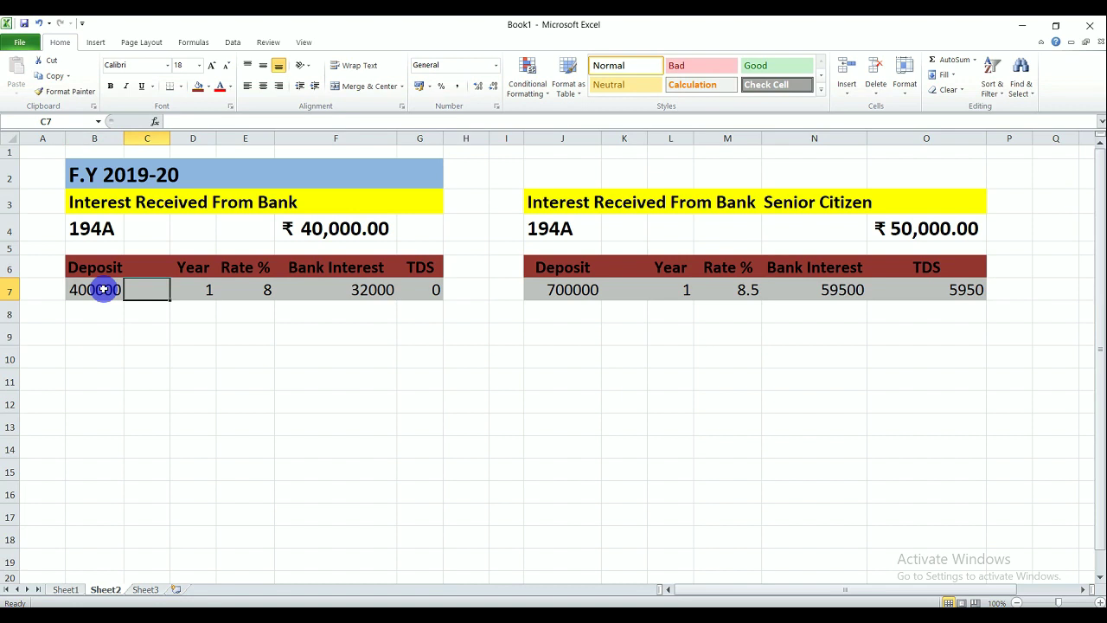
Set the regular table's deposit in B7 to 550000 and select its TDS cell to check the formula.
{"action": "left_click", "coordinate": [103, 289]}
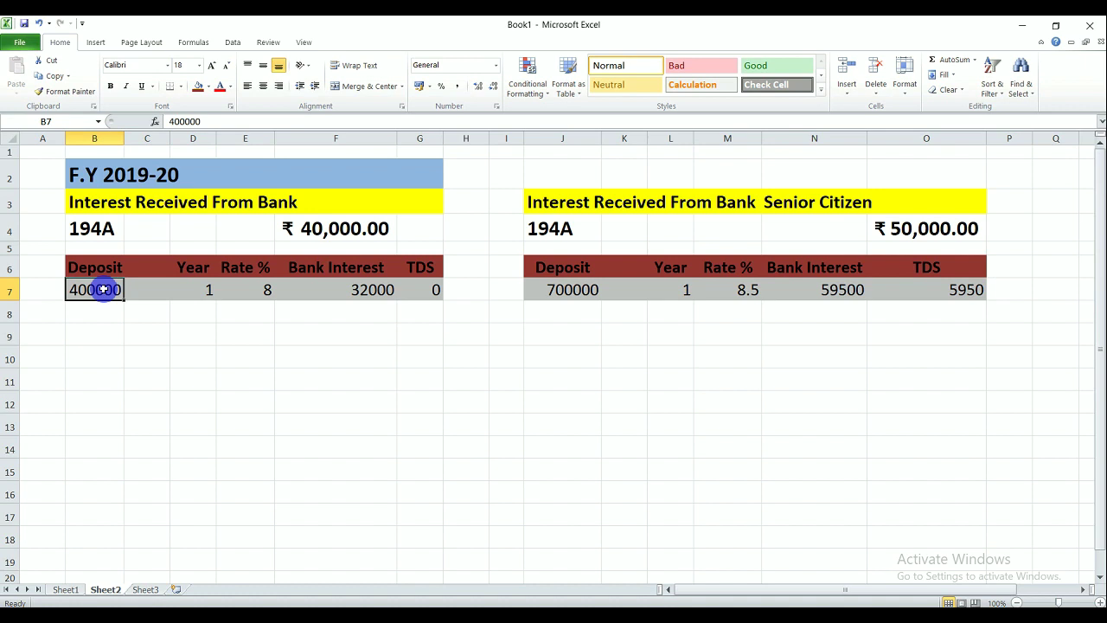
{"action": "type", "text": "55000"}
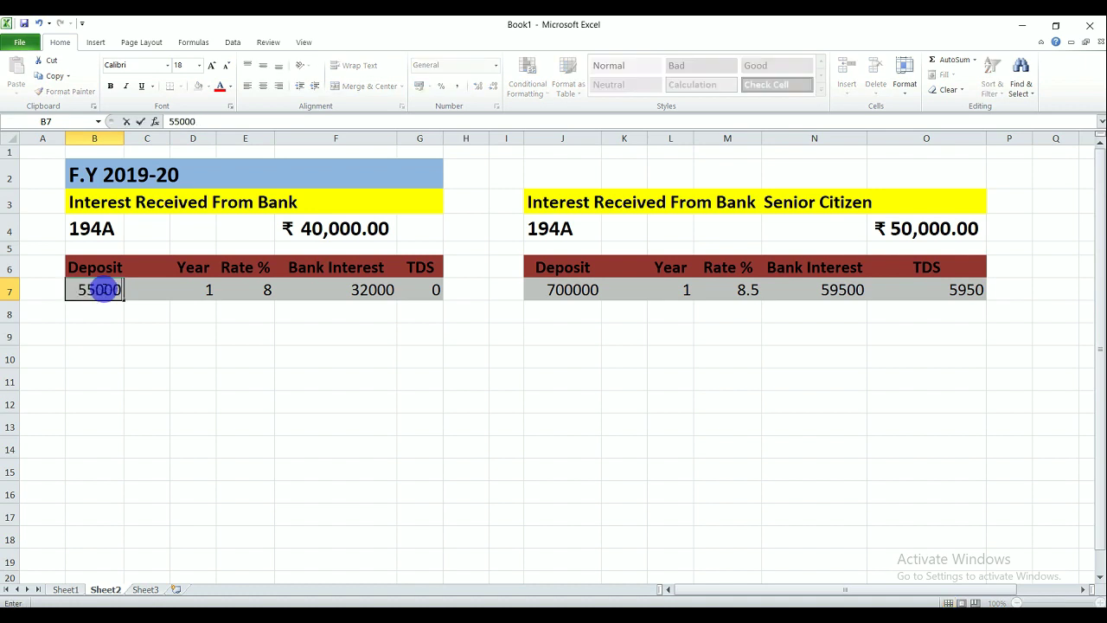
{"action": "type", "text": "0"}
{"action": "key", "text": "Tab"}
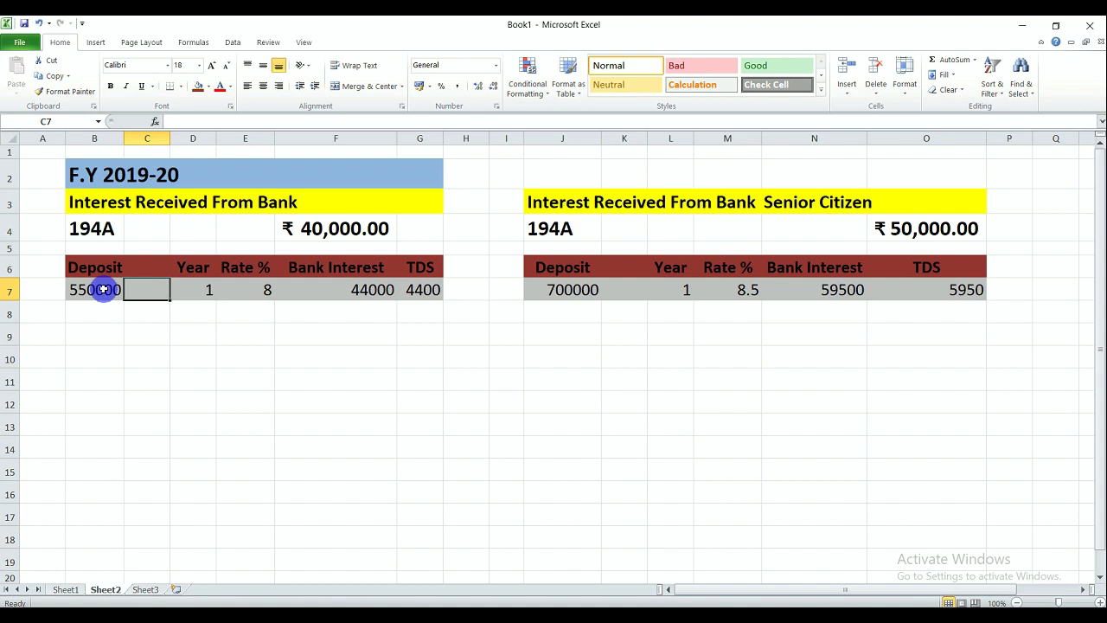
{"action": "key", "text": "Right"}
{"action": "key", "text": "Right"}
{"action": "key", "text": "Right"}
{"action": "key", "text": "Right"}
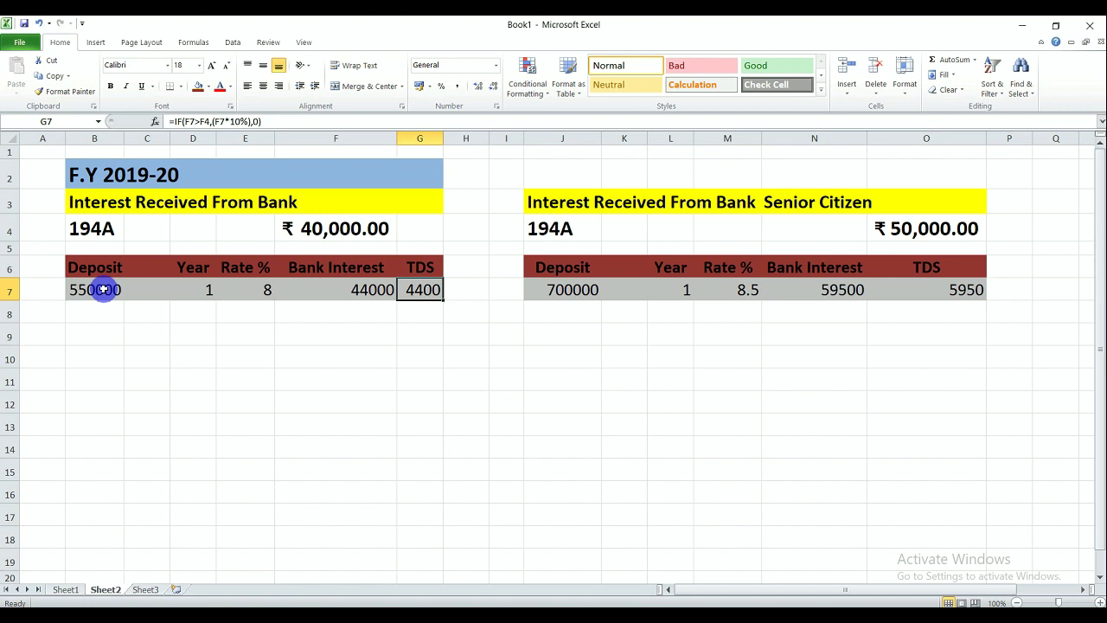
Replace the deposit in the Senior Citizen table with 300000 and select its bank interest cell.
{"action": "key", "text": "Right"}
{"action": "key", "text": "Right"}
{"action": "key", "text": "Right"}
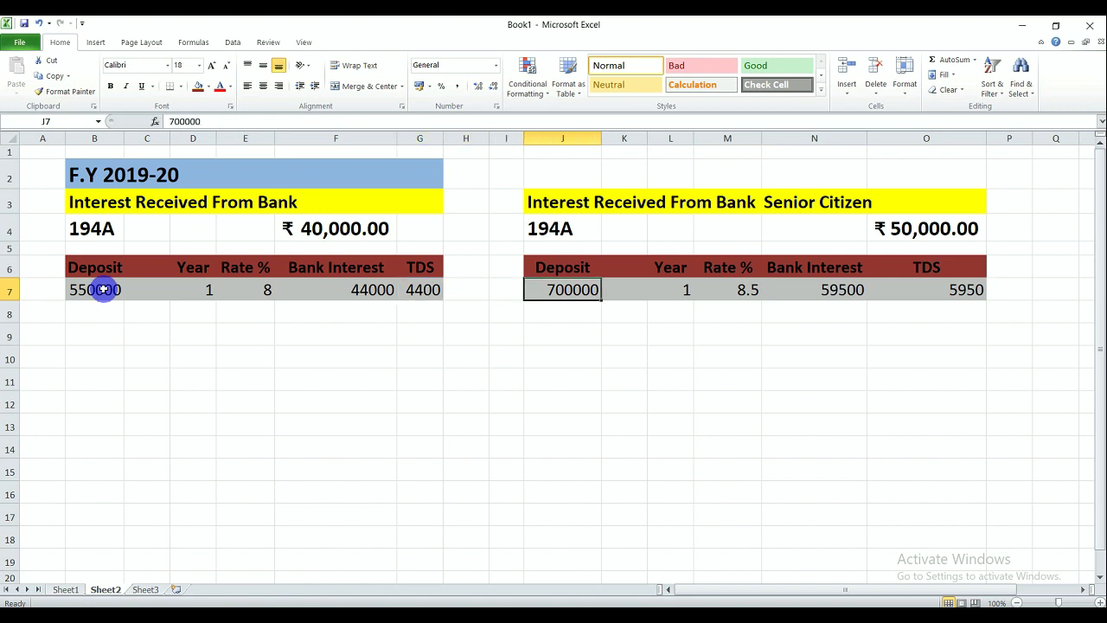
{"action": "key", "text": "Delete"}
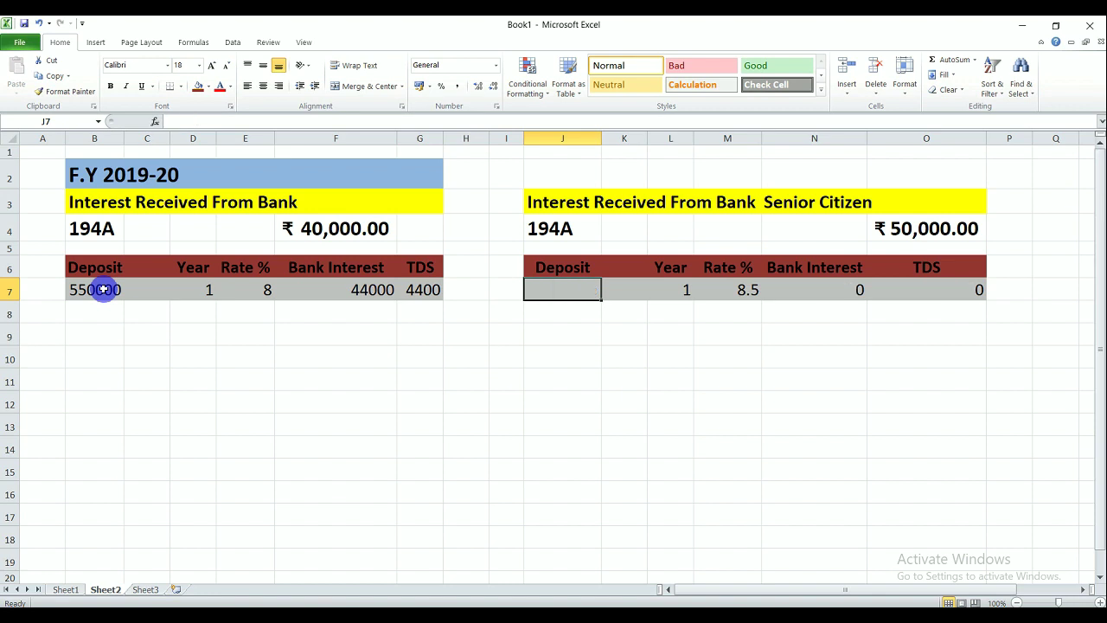
{"action": "type", "text": "3000"}
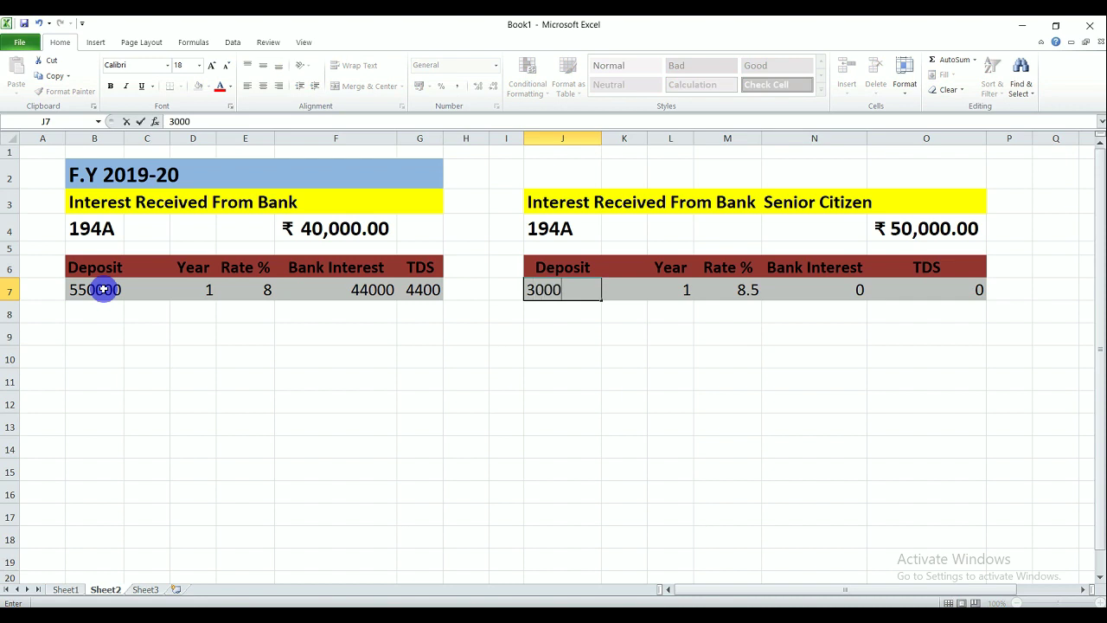
{"action": "type", "text": "00"}
{"action": "key", "text": "Tab"}
{"action": "key", "text": "Tab"}
{"action": "key", "text": "Tab"}
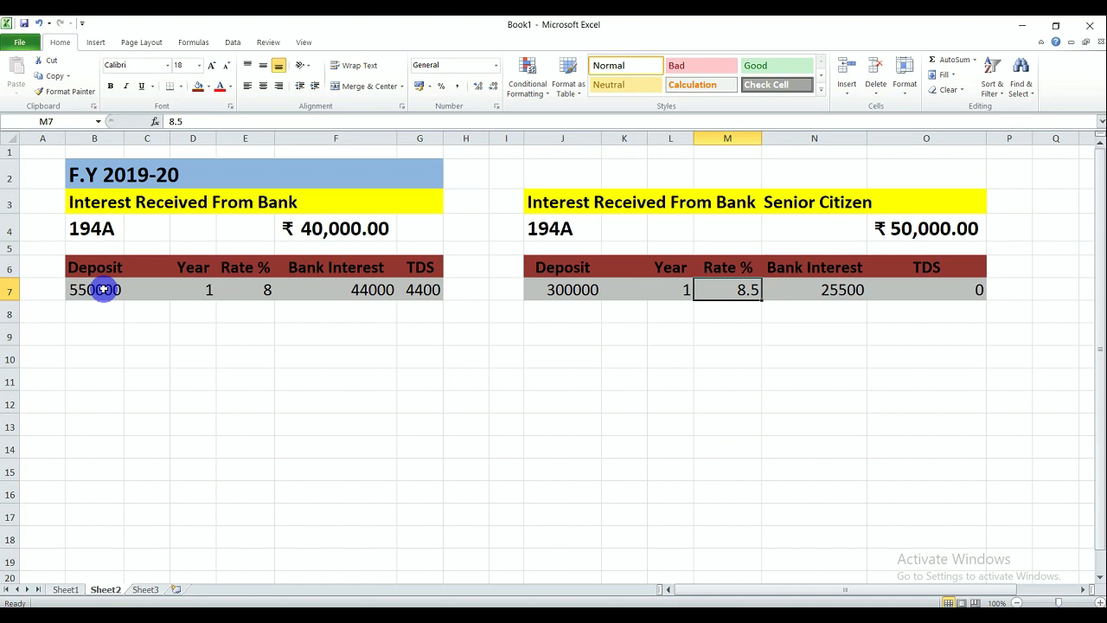
{"action": "key", "text": "Tab"}
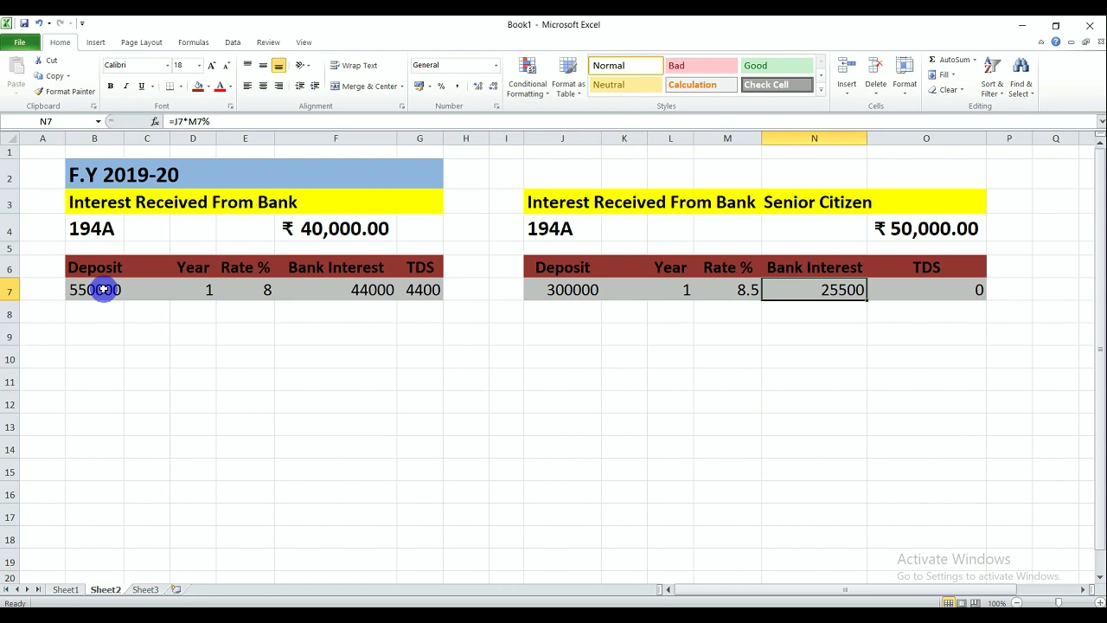
Set the deposit in the Senior Citizen table to 600000.
{"action": "key", "text": "Left"}
{"action": "key", "text": "Left"}
{"action": "key", "text": "Left"}
{"action": "key", "text": "Left"}
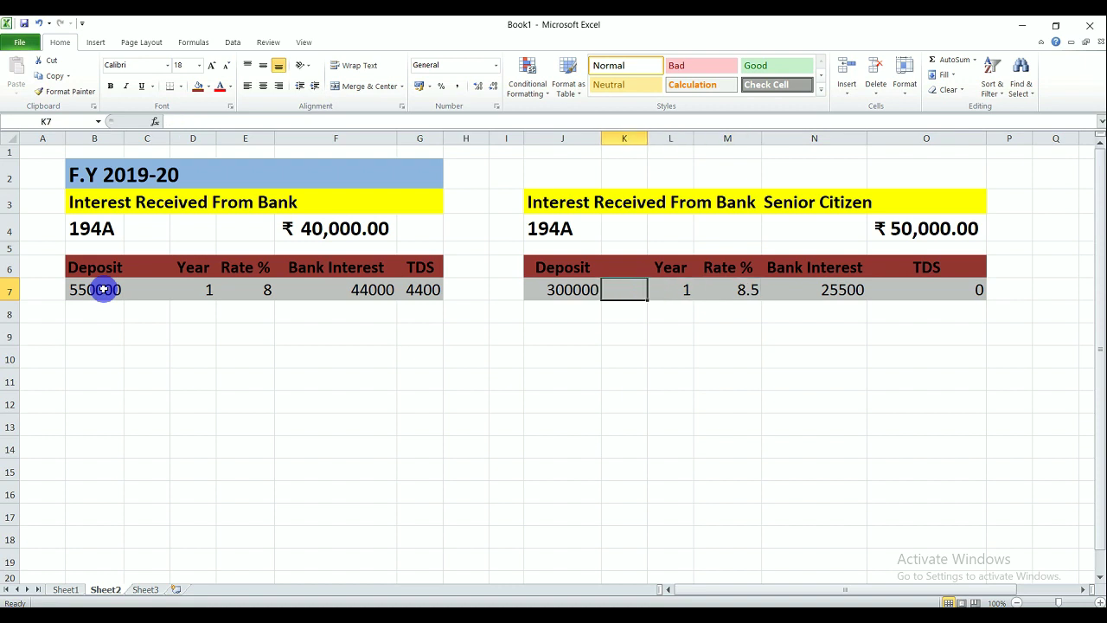
{"action": "type", "text": "600000"}
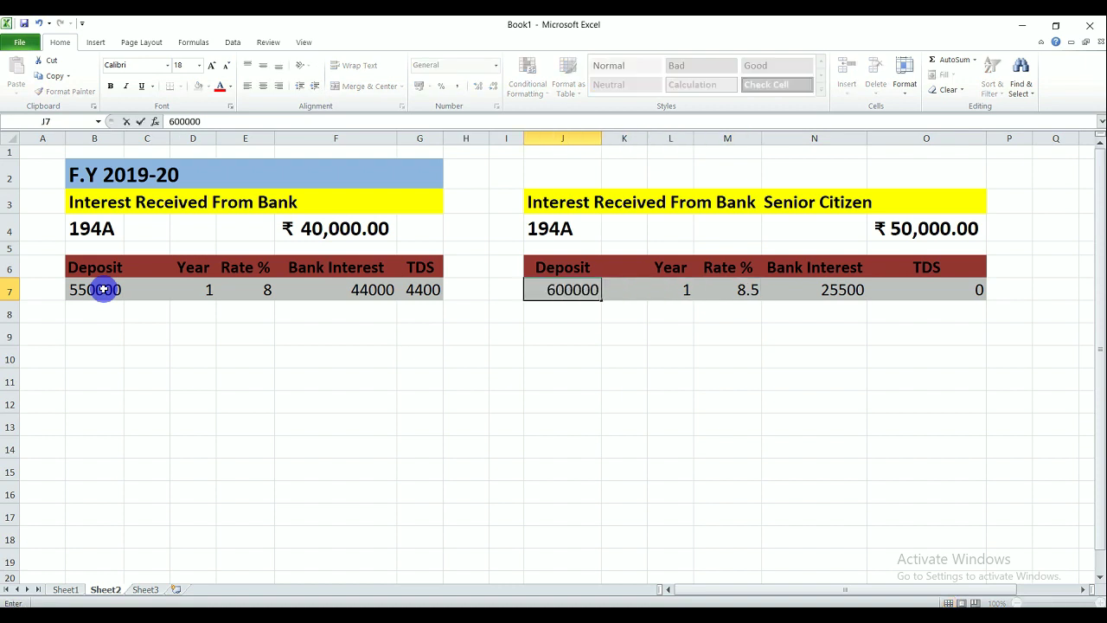
{"action": "key", "text": "Right"}
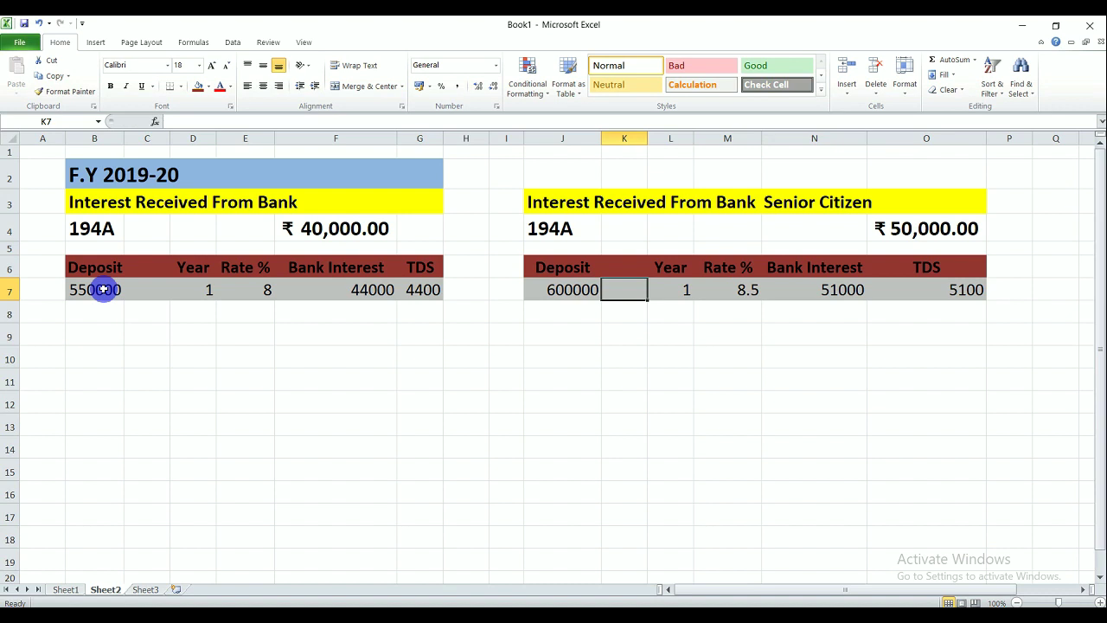
Examine the recalculated bank interest and TDS cells in the Senior Citizen table.
{"action": "key", "text": "Right"}
{"action": "key", "text": "Right"}
{"action": "key", "text": "Right"}
{"action": "key", "text": "Right"}
{"action": "key", "text": "Right"}
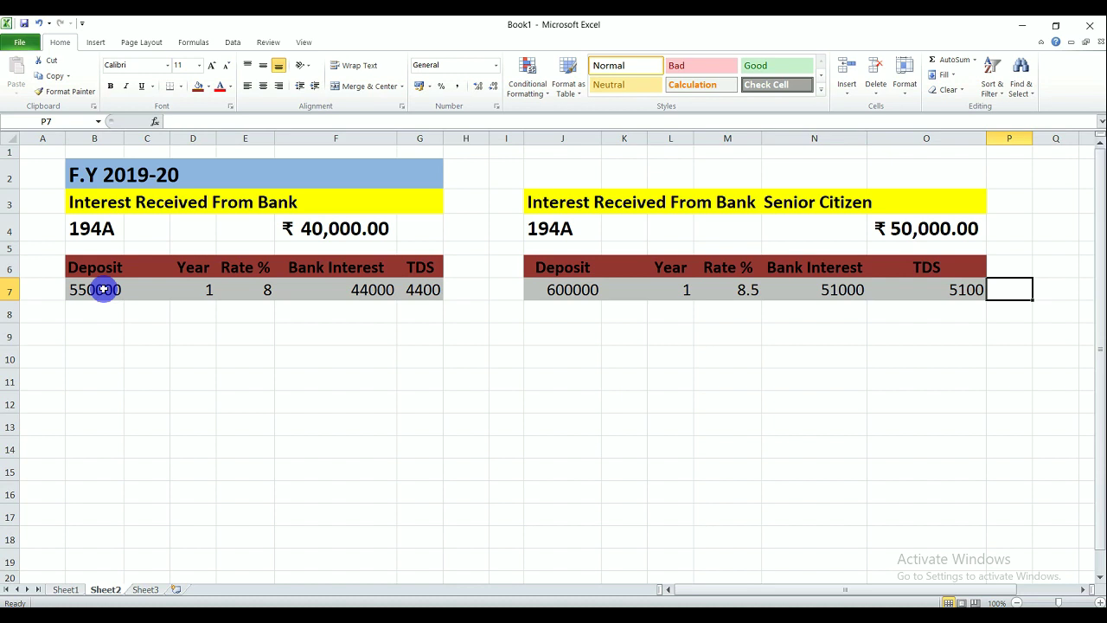
{"action": "key", "text": "Left"}
{"action": "key", "text": "Left"}
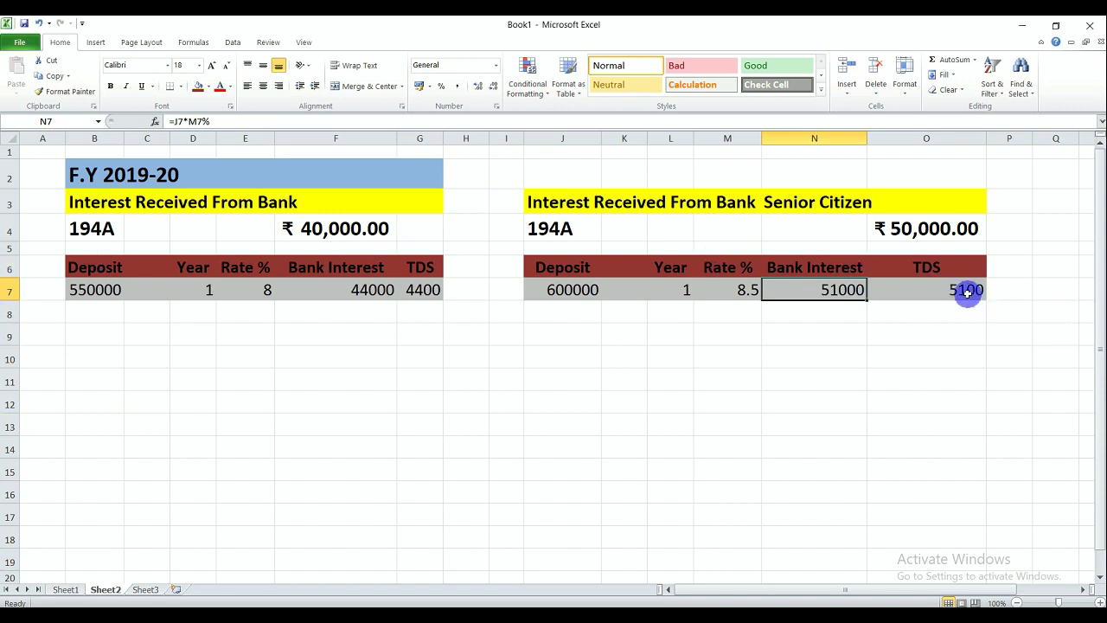
{"action": "left_click", "coordinate": [949, 319]}
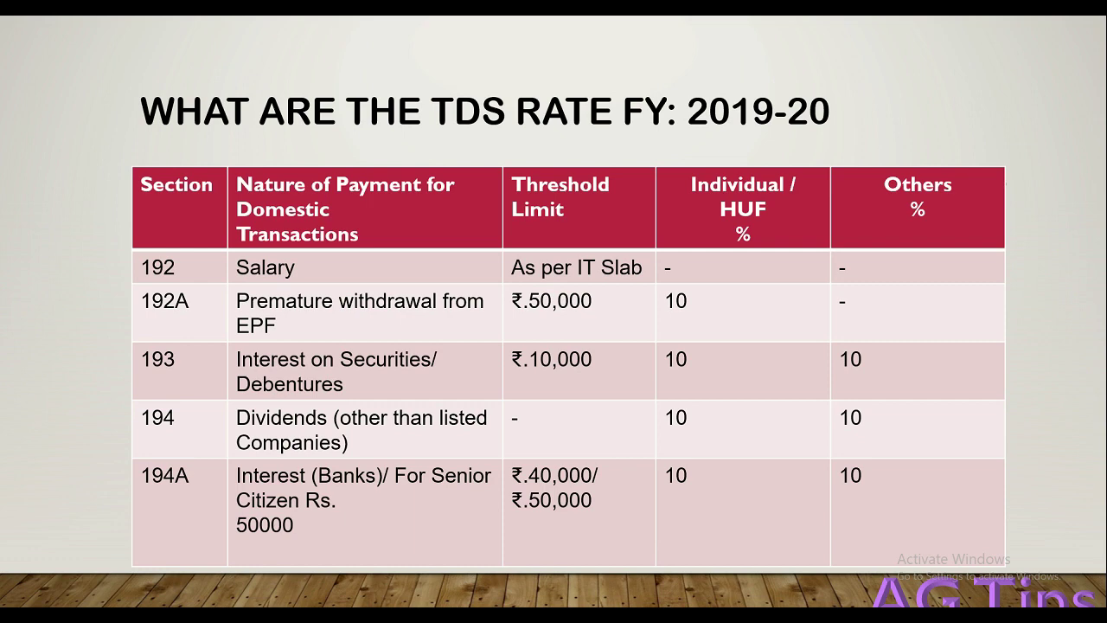
{"action": "key", "text": "Right"}
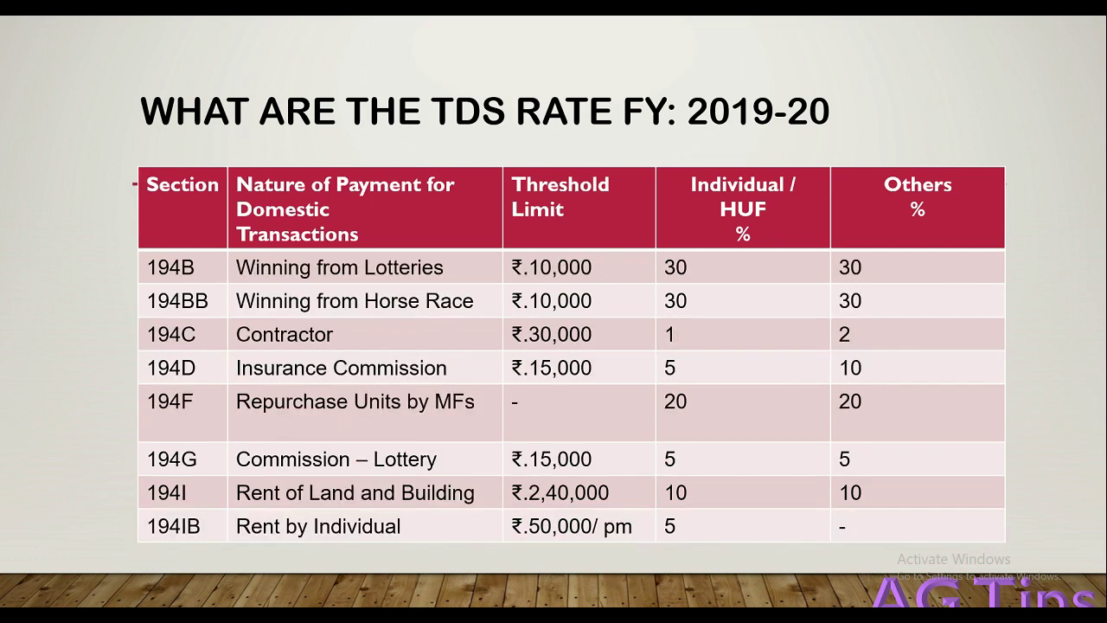